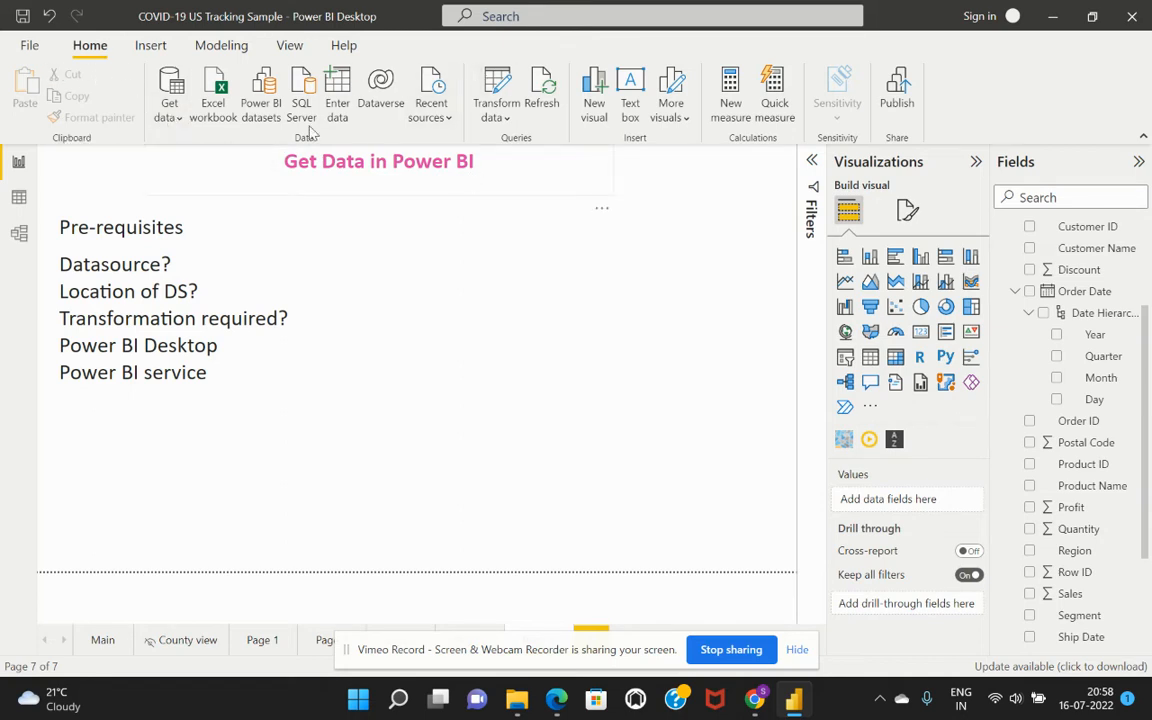
pyautogui.click(172, 118)
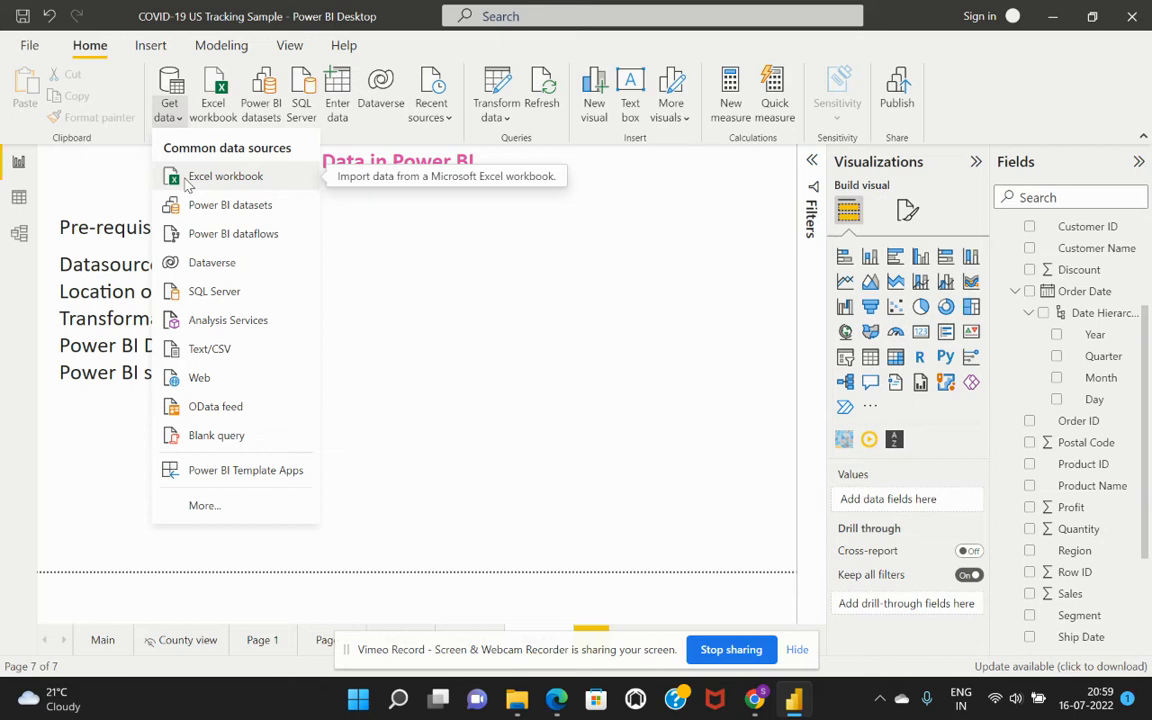
pyautogui.click(447, 256)
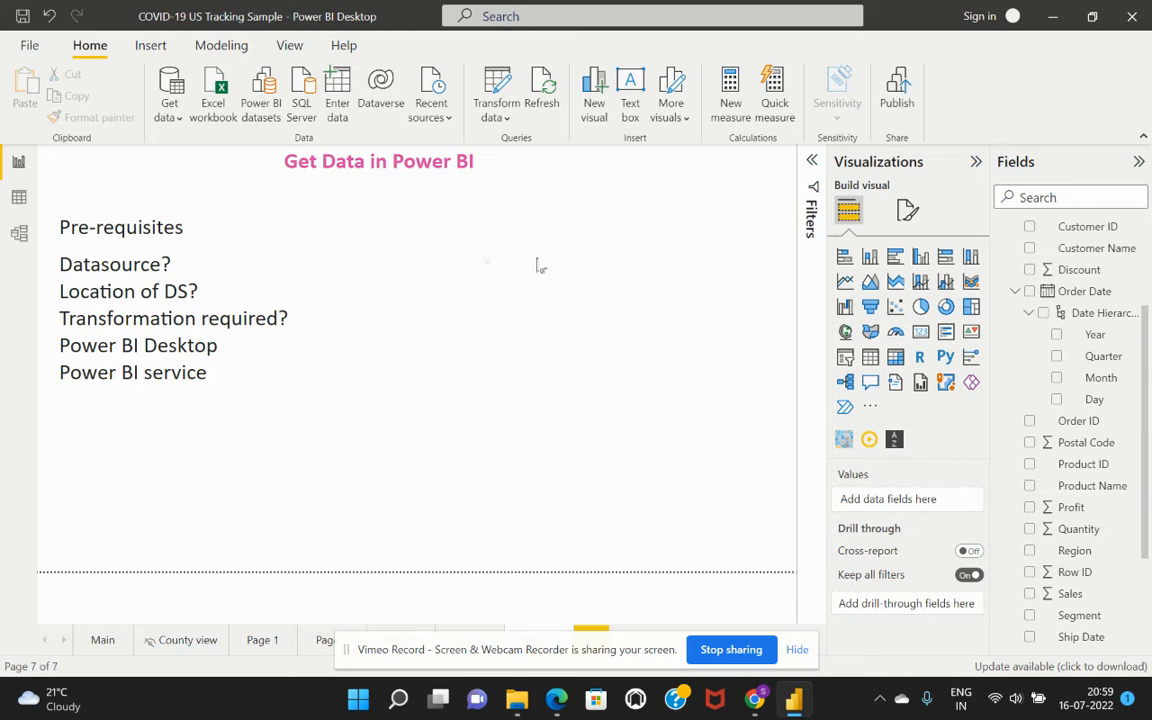
pyautogui.scroll(3, 1097, 475)
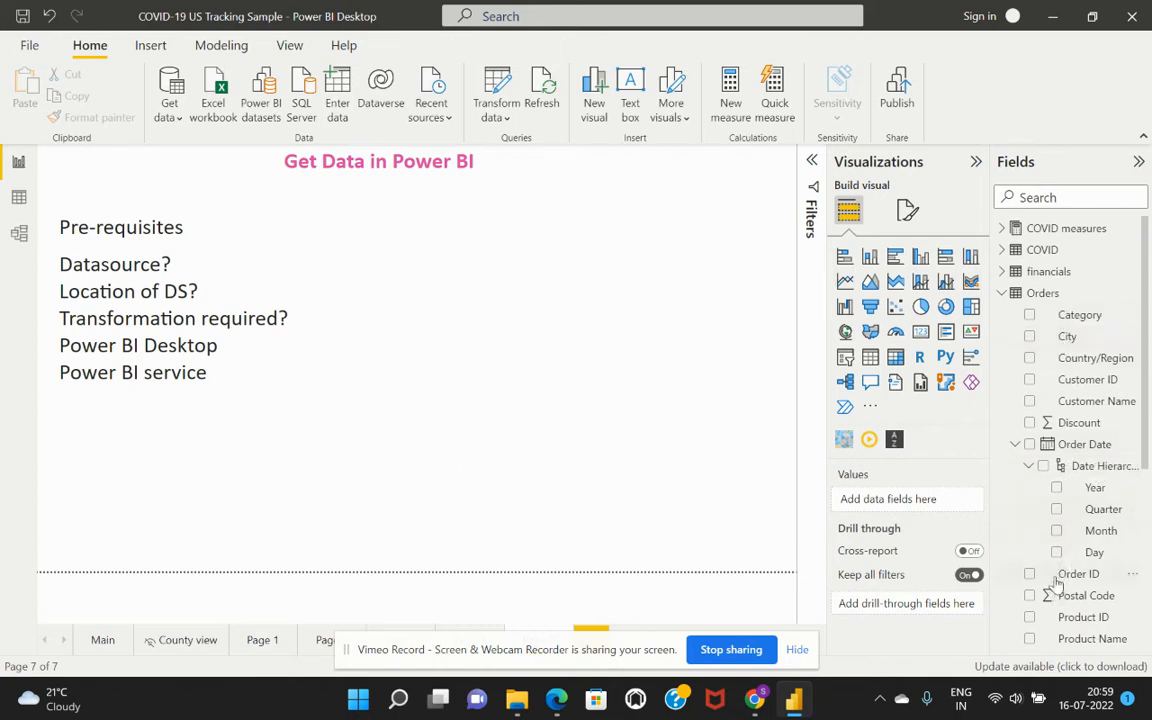
pyautogui.scroll(-3, 1060, 575)
pyautogui.moveTo(1057, 583); pyautogui.dragTo(890, 485)
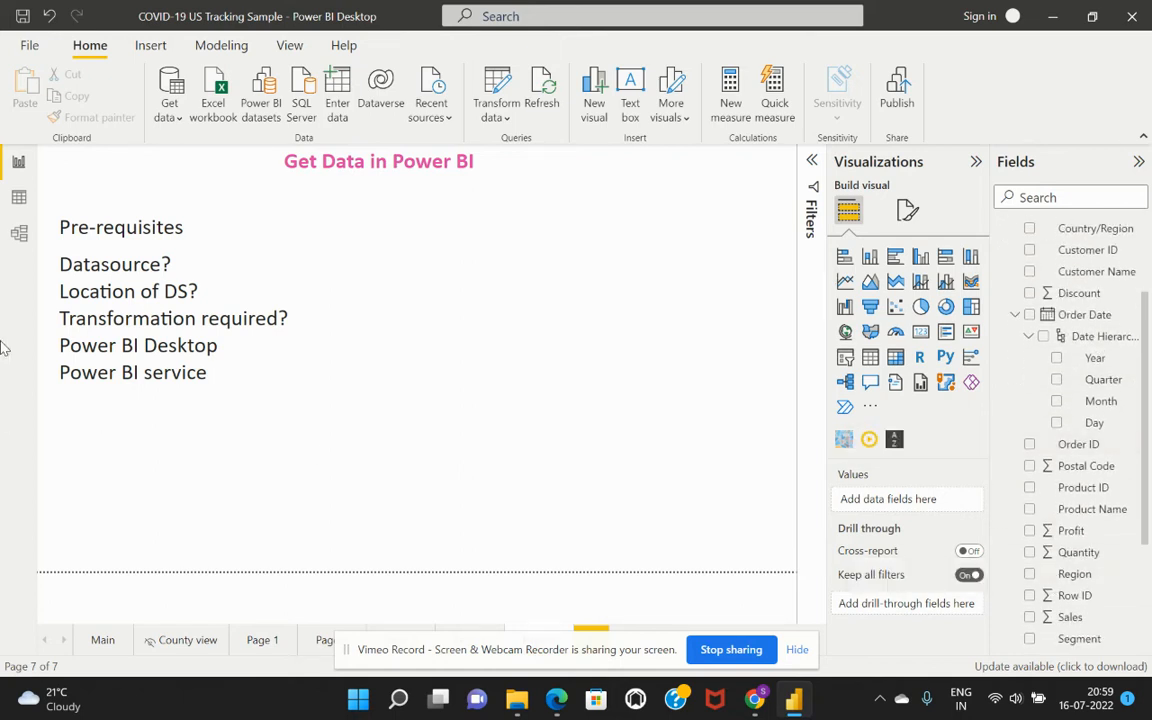
# Examine the rows and columns of the Orders table in the data view, including the Order Date column.
pyautogui.click(18, 199)
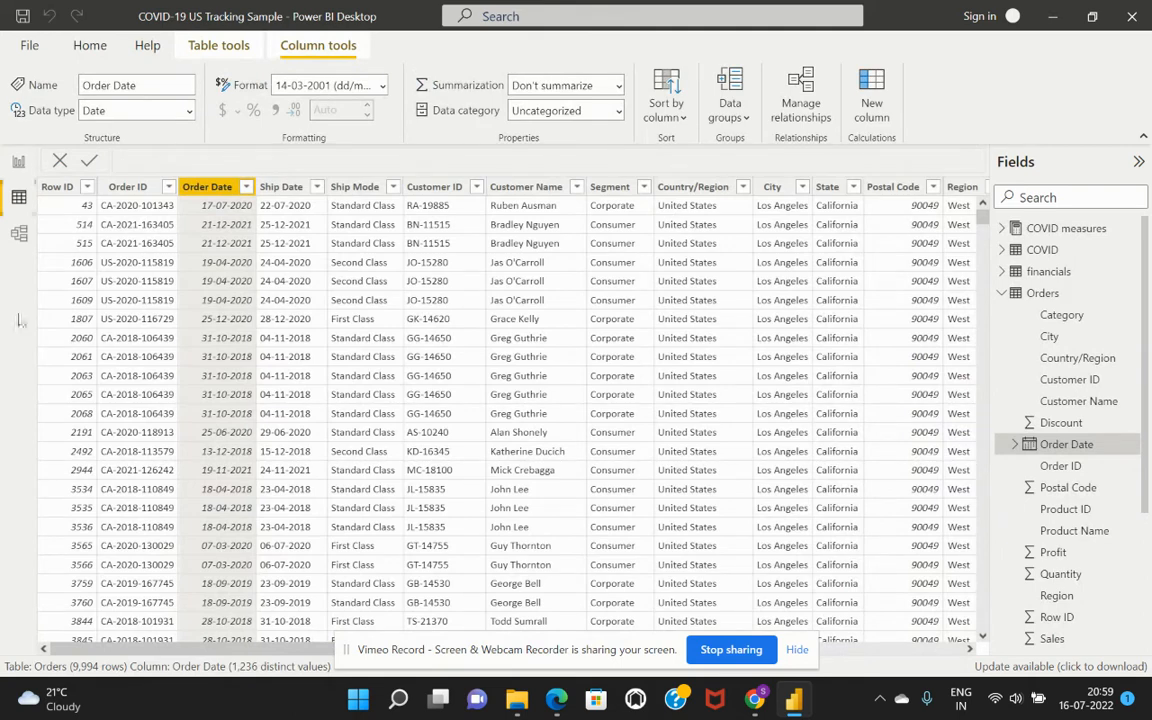
pyautogui.click(1038, 294)
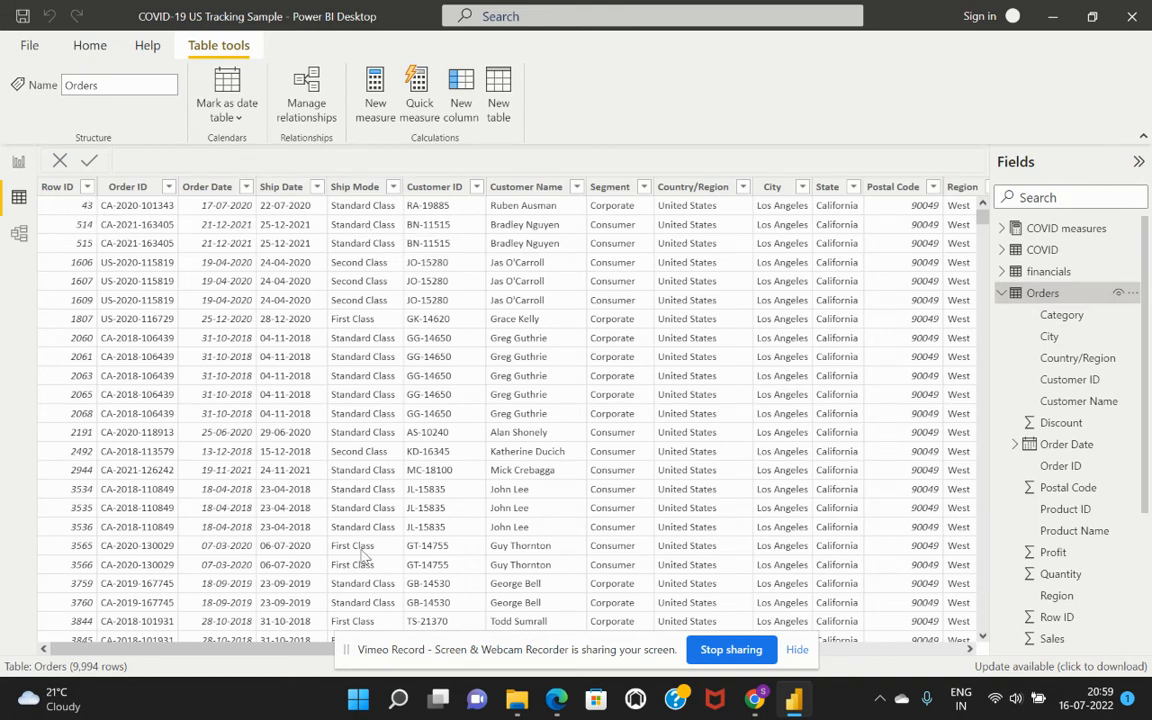
pyautogui.moveTo(245, 655); pyautogui.dragTo(680, 650)
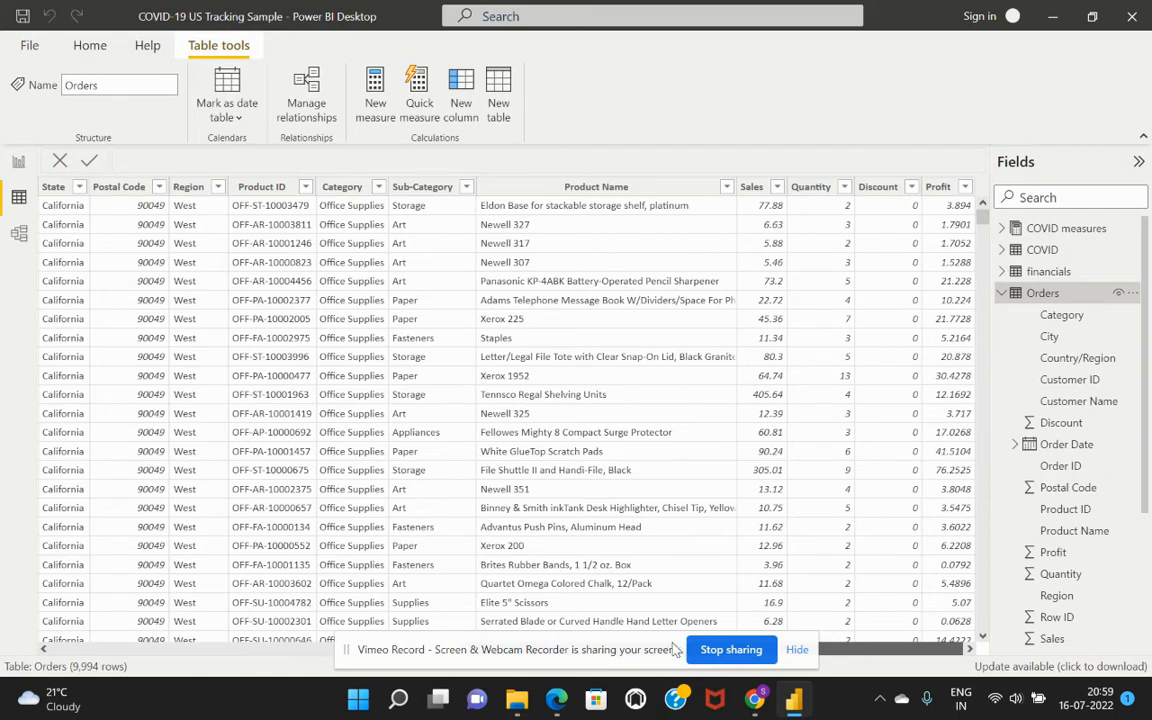
pyautogui.moveTo(680, 650); pyautogui.dragTo(245, 668)
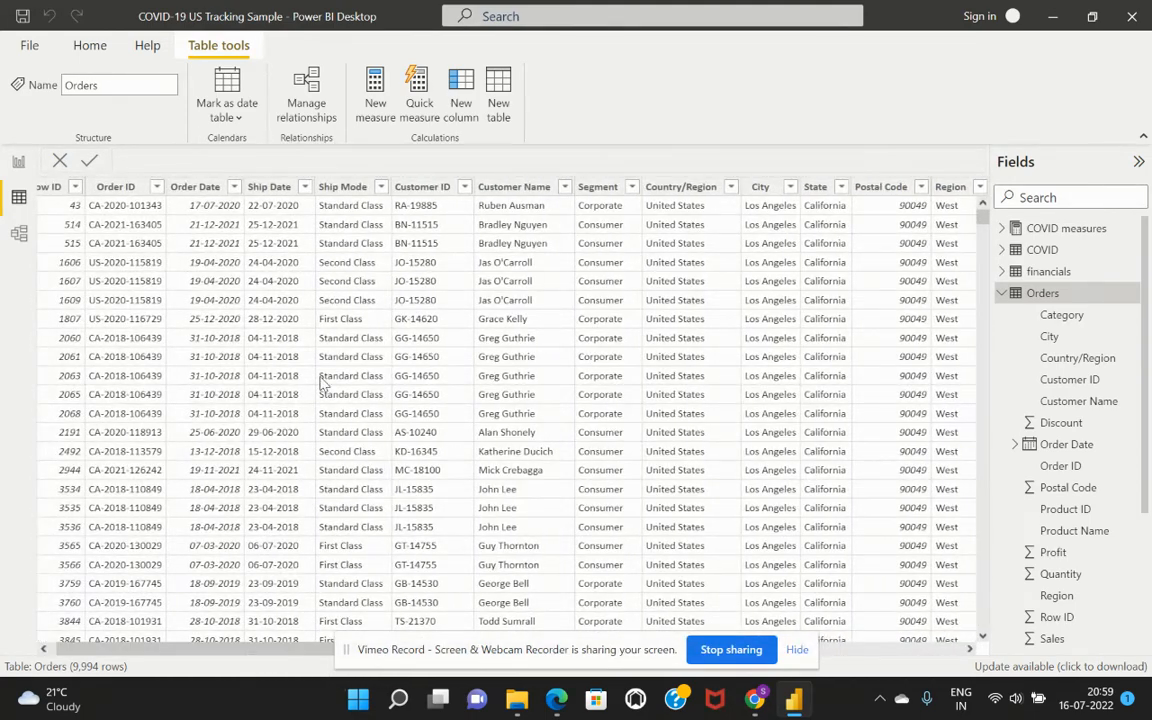
pyautogui.click(340, 340)
pyautogui.click(197, 257)
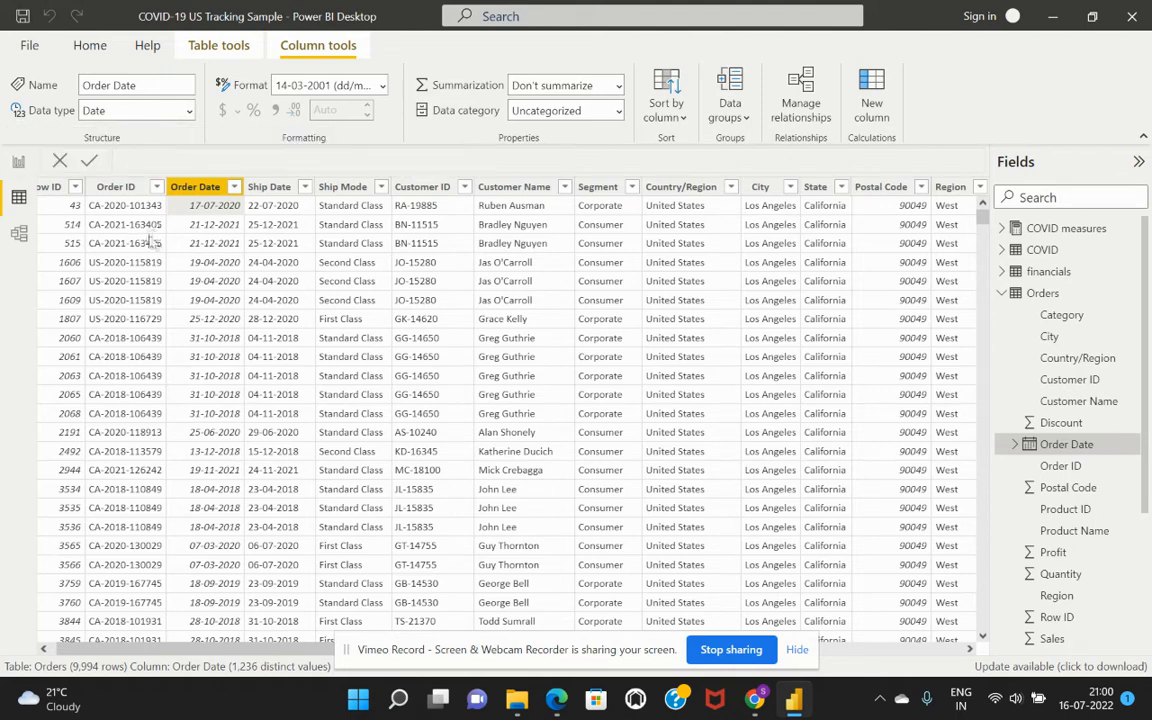
# Add a table visual of Order Date and Profit to the report page and enlarge it beside the prerequisites text.
pyautogui.click(18, 164)
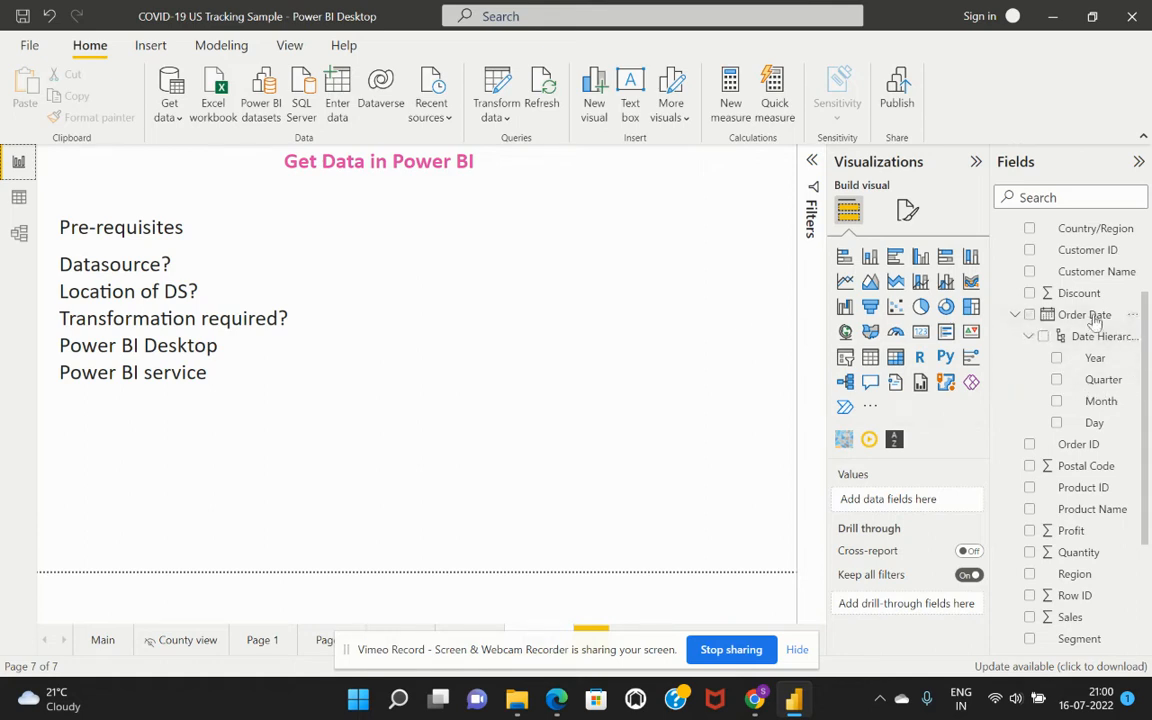
pyautogui.click(1030, 315)
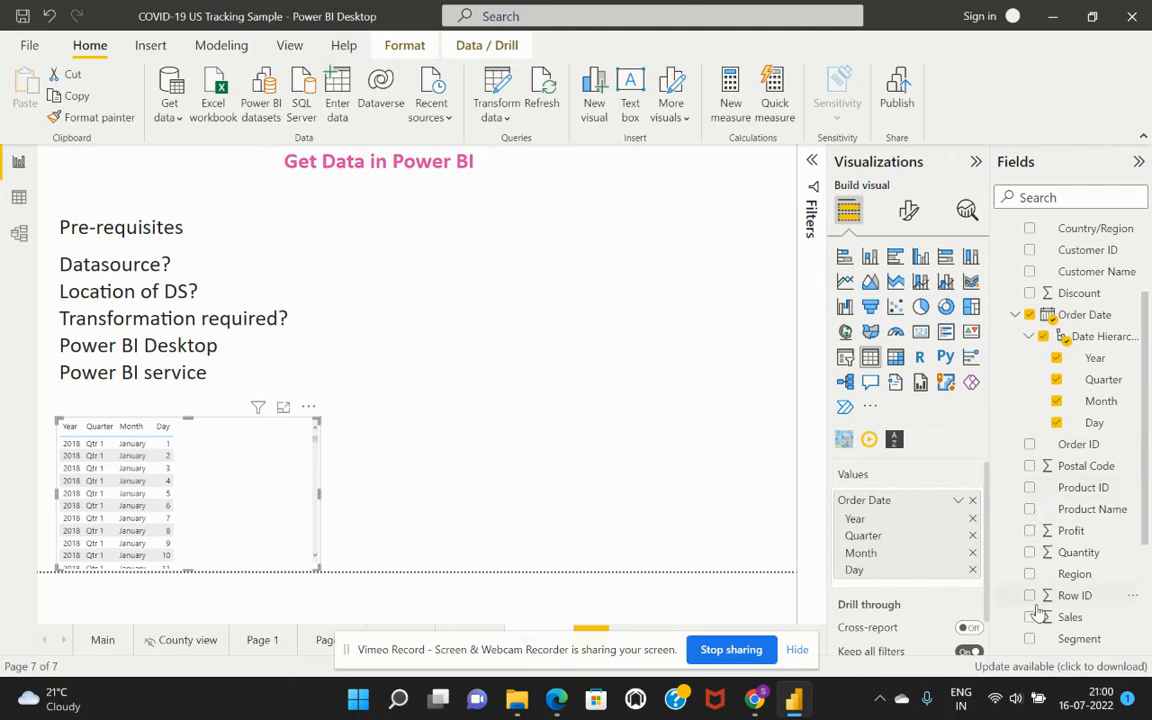
pyautogui.click(1030, 531)
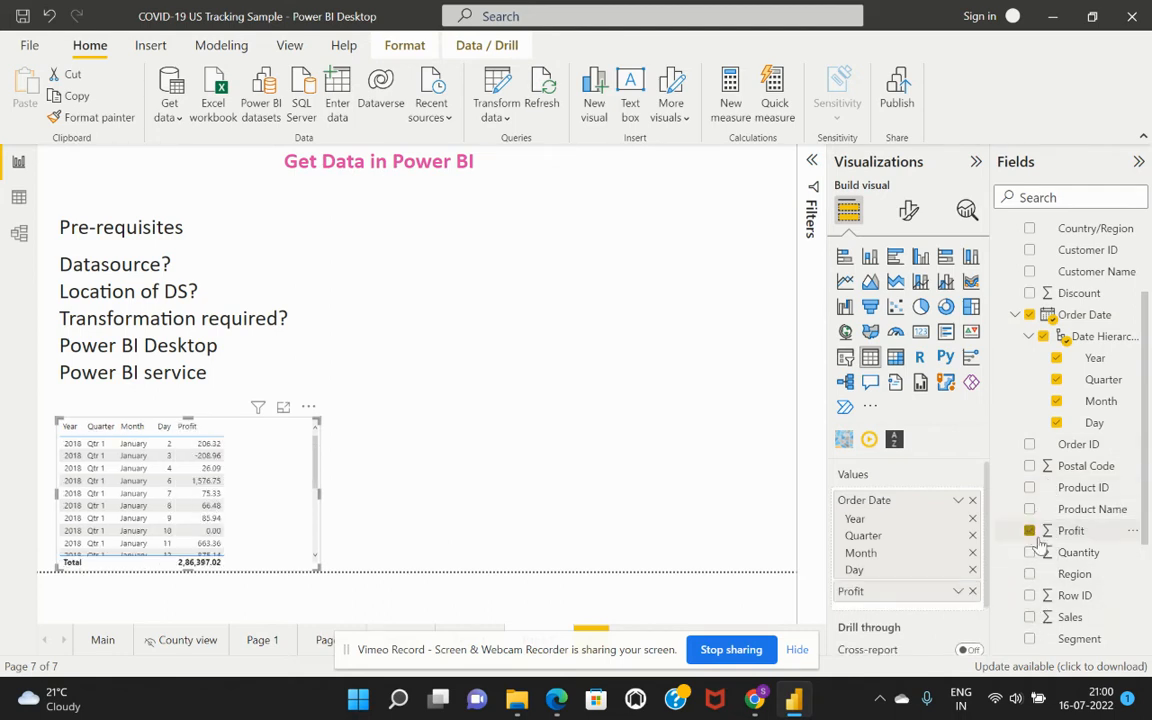
pyautogui.moveTo(309, 411); pyautogui.dragTo(599, 198)
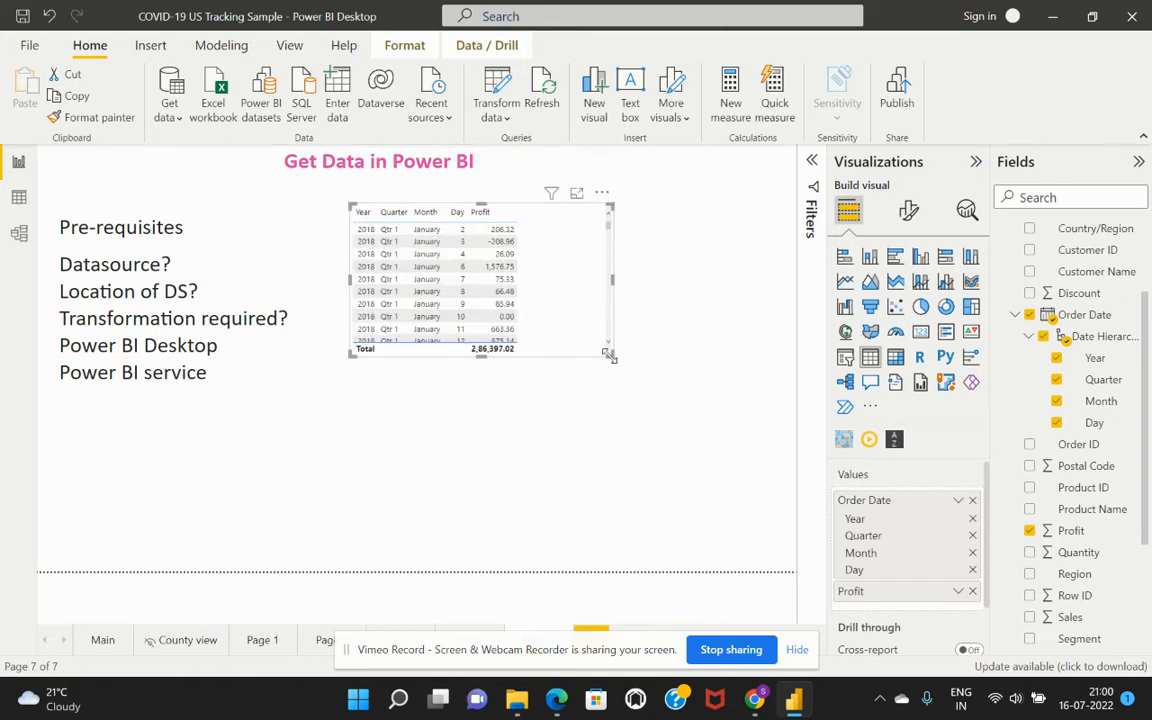
pyautogui.moveTo(612, 366); pyautogui.dragTo(715, 484)
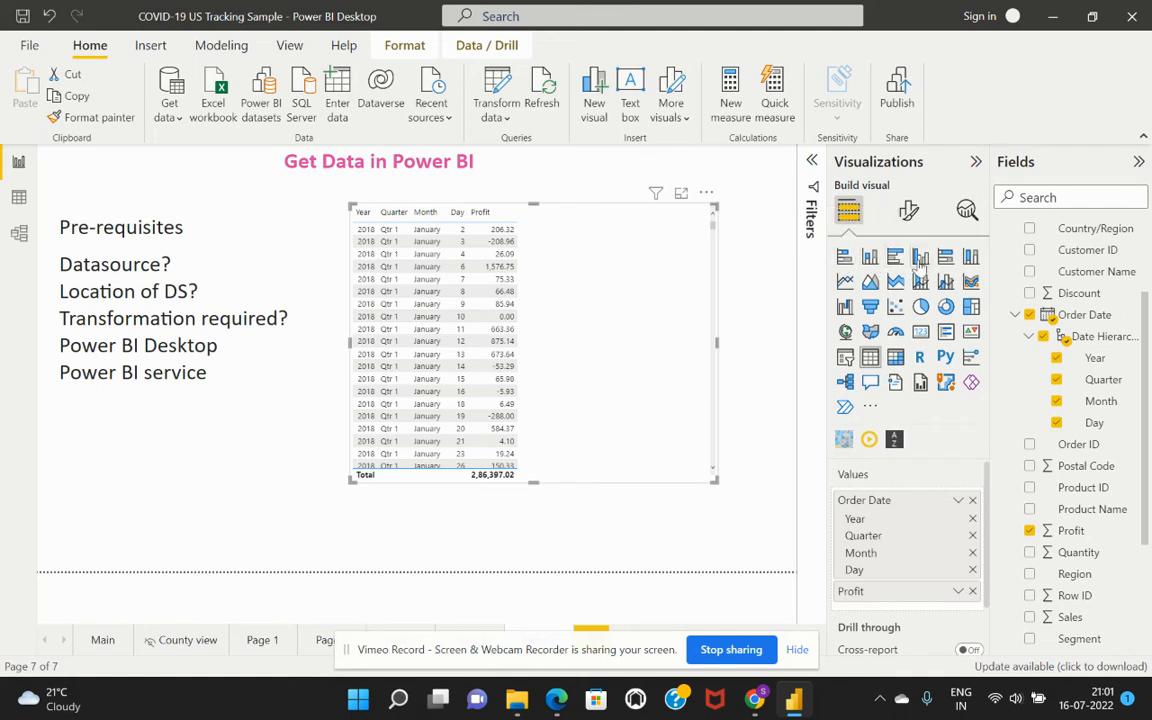
# Try the Profit visual as stacked, clustered and 100% stacked bar and column charts.
pyautogui.click(845, 258)
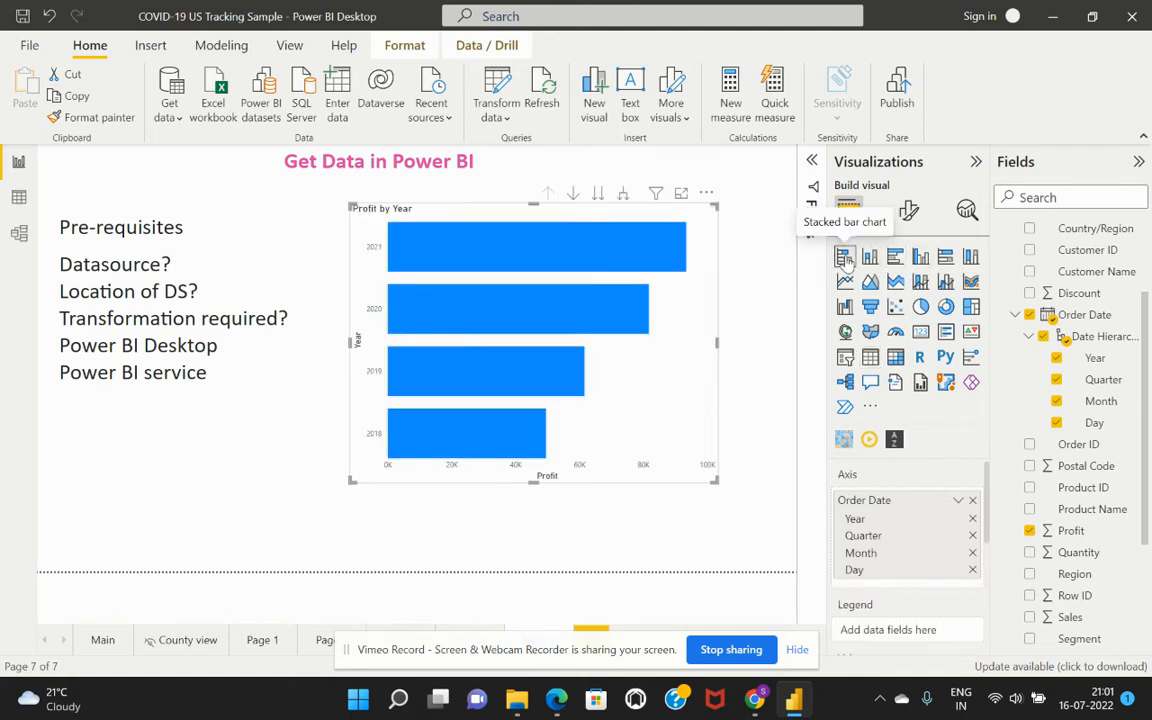
pyautogui.click(872, 257)
pyautogui.click(895, 257)
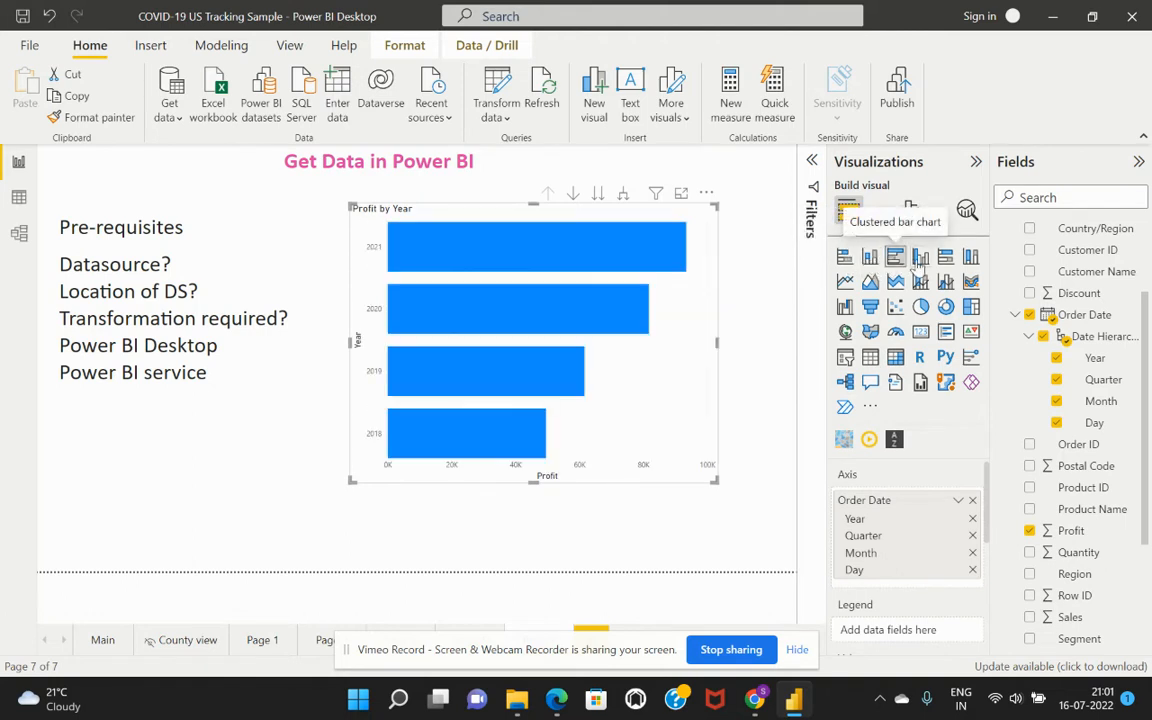
pyautogui.click(920, 257)
pyautogui.click(945, 257)
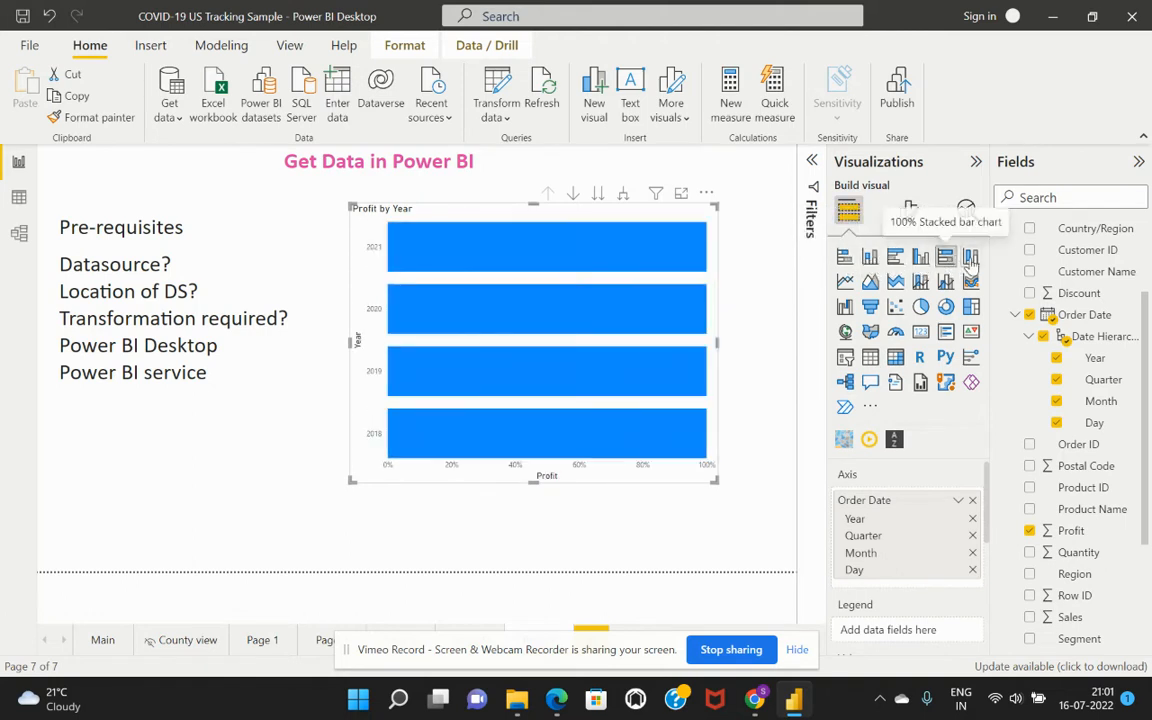
pyautogui.click(970, 257)
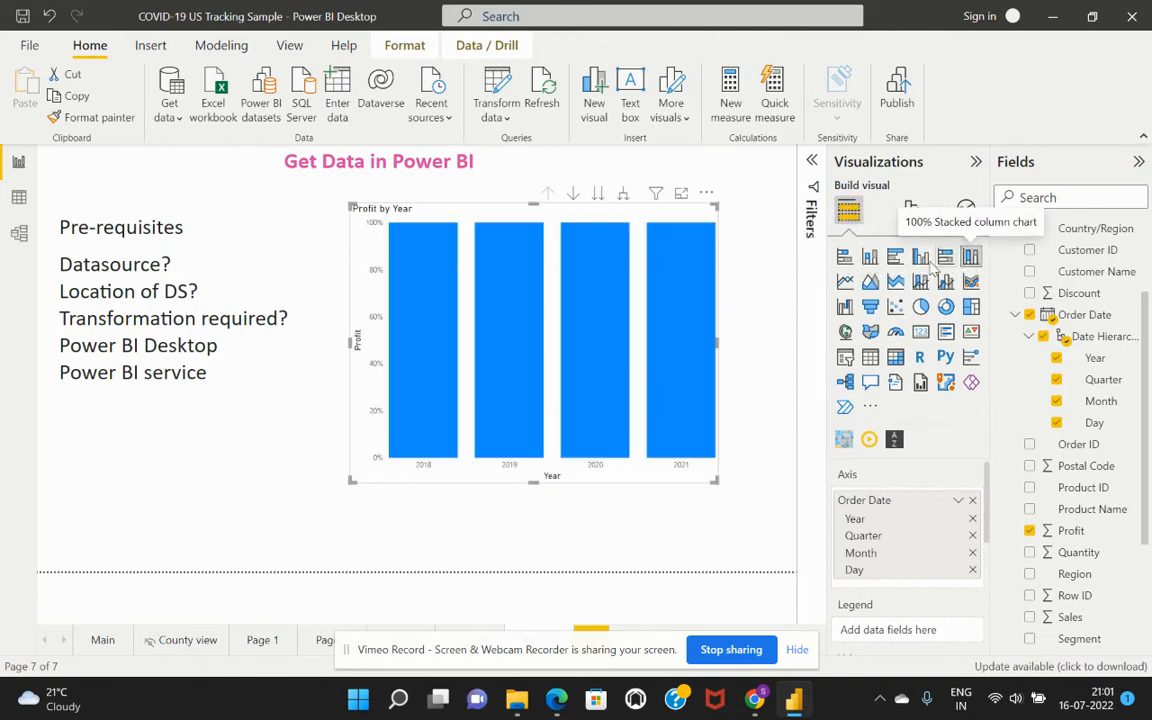
# Change the Profit visual to a line chart and inspect the yearly profit points.
pyautogui.click(856, 284)
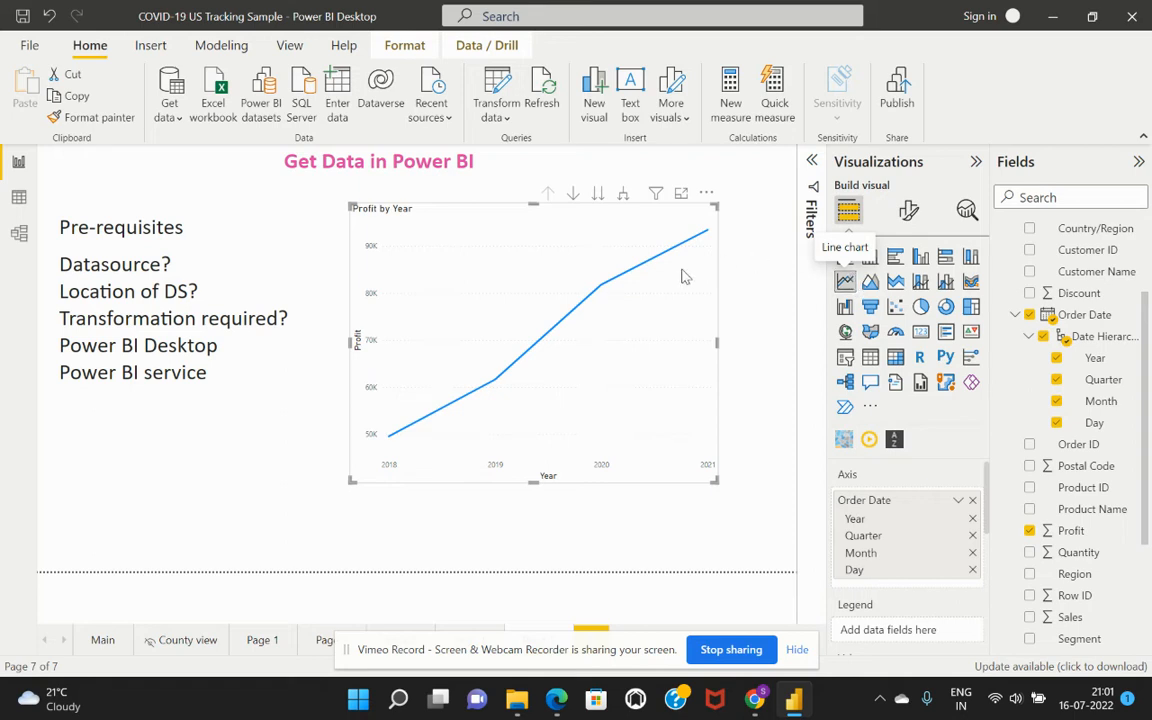
pyautogui.moveTo(516, 378)
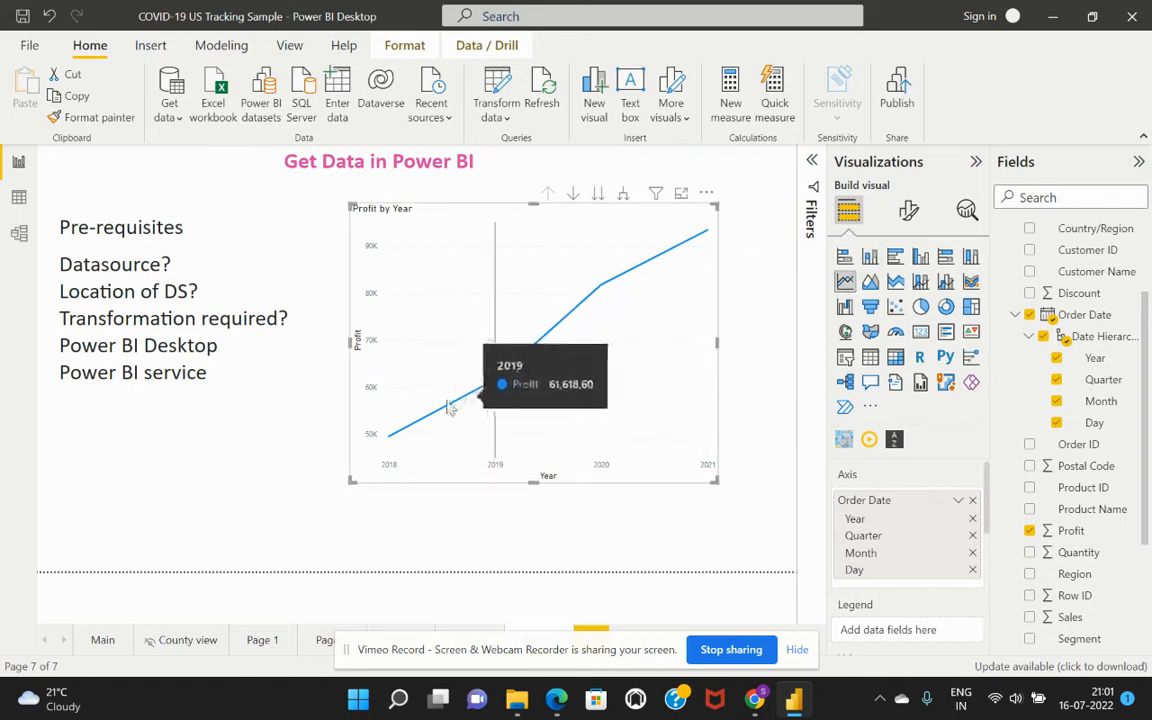
pyautogui.moveTo(392, 444)
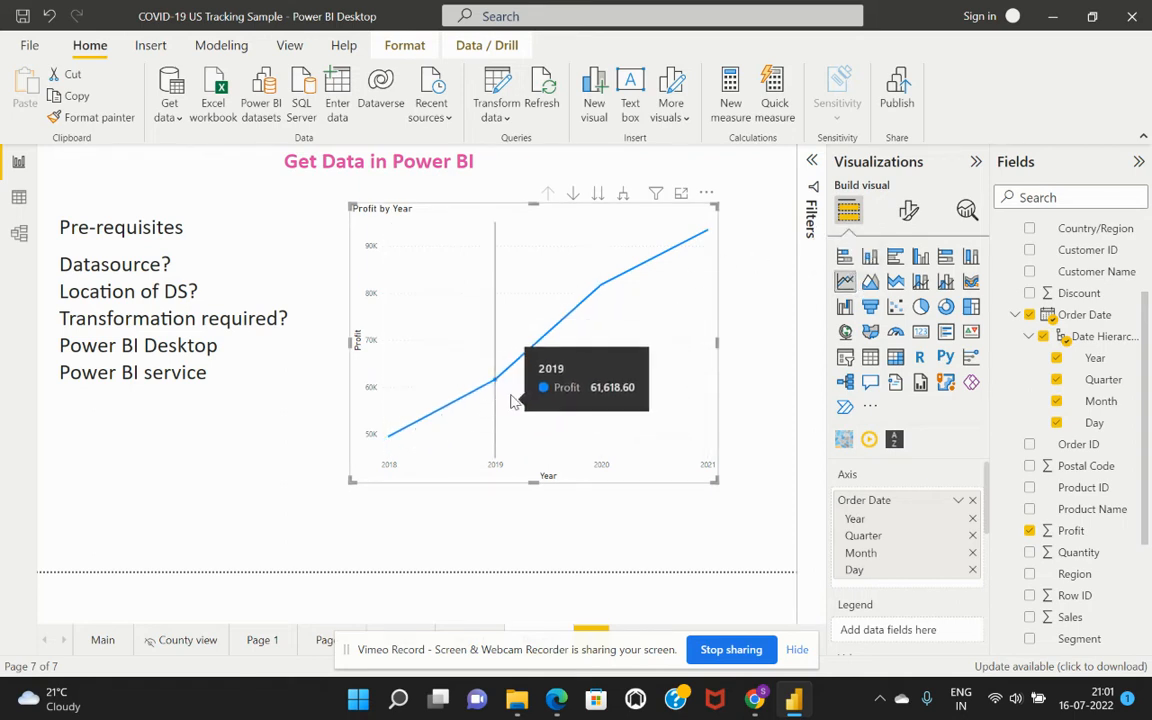
pyautogui.moveTo(662, 236)
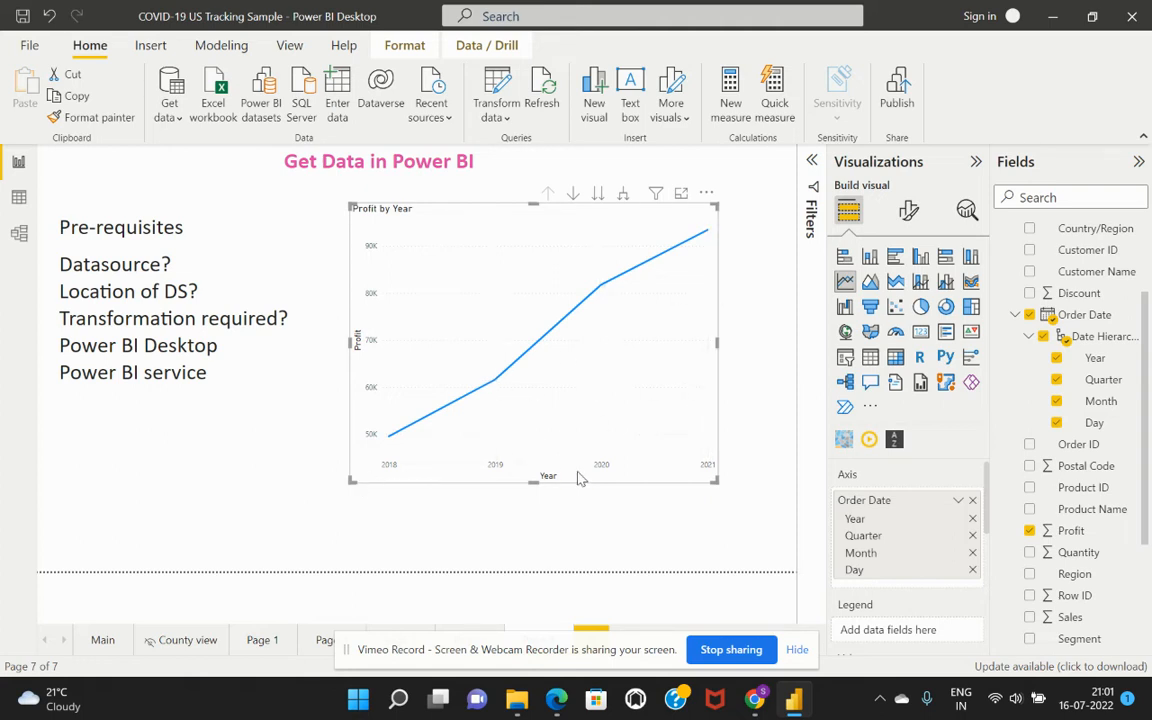
pyautogui.moveTo(700, 422)
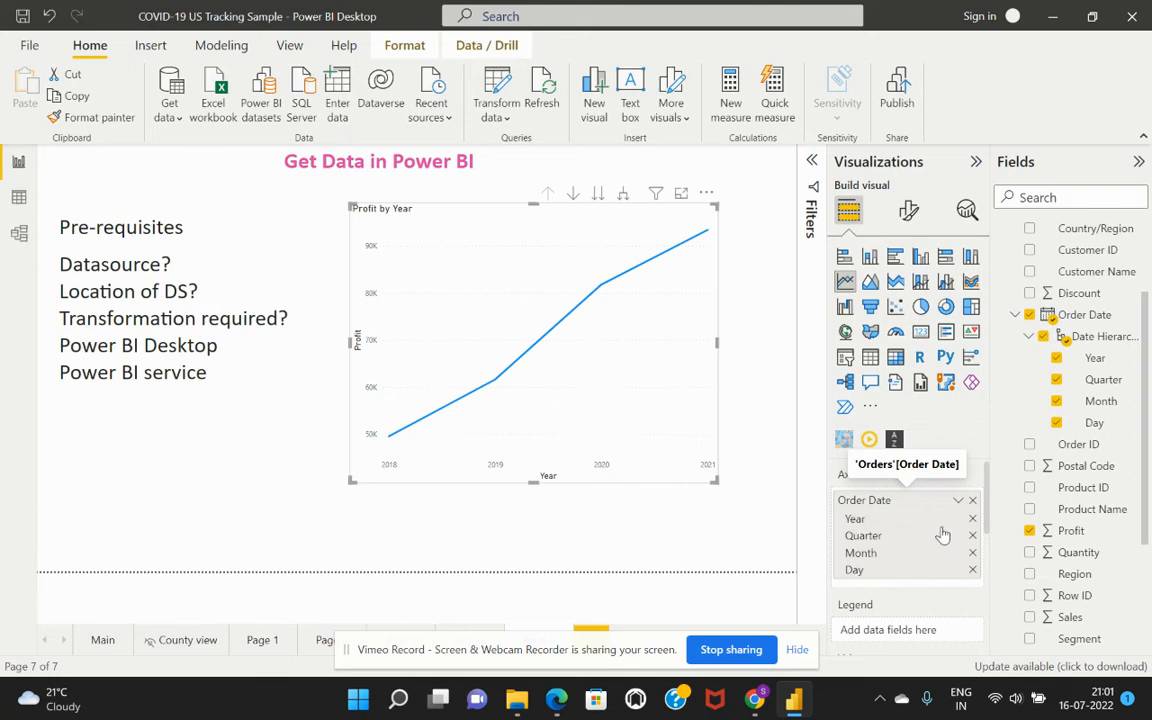
# Keep only Month on the line chart's axis and use Year from Order Date as the legend.
pyautogui.click(972, 535)
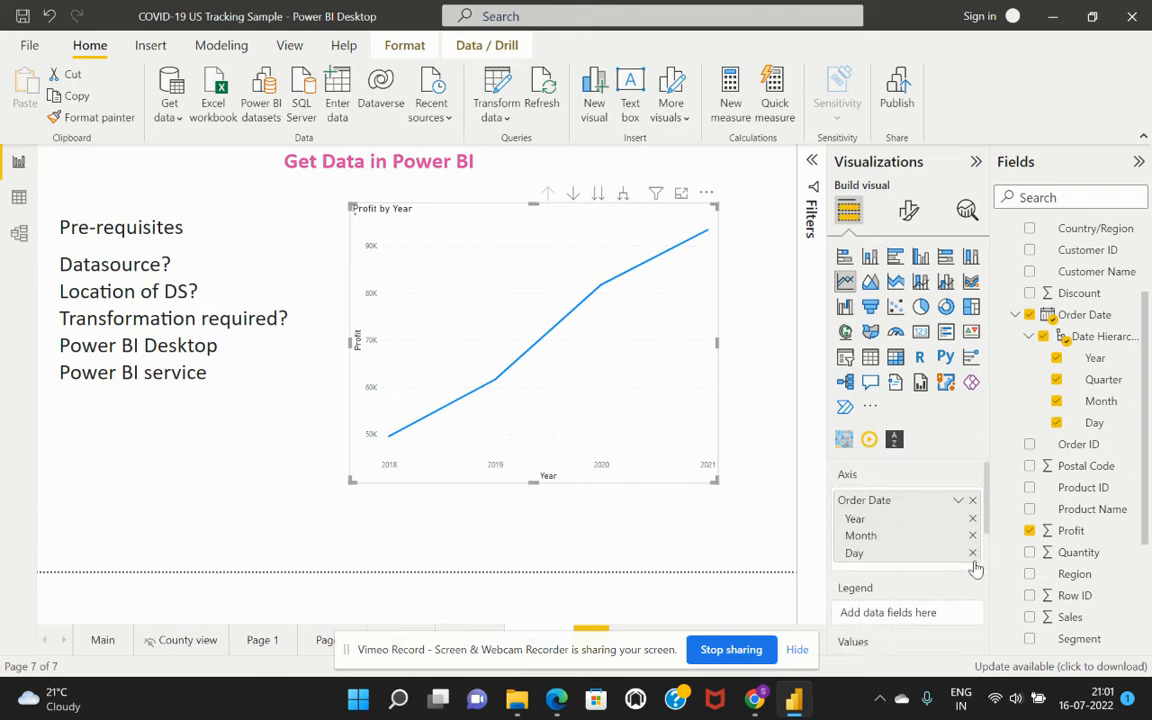
pyautogui.click(972, 553)
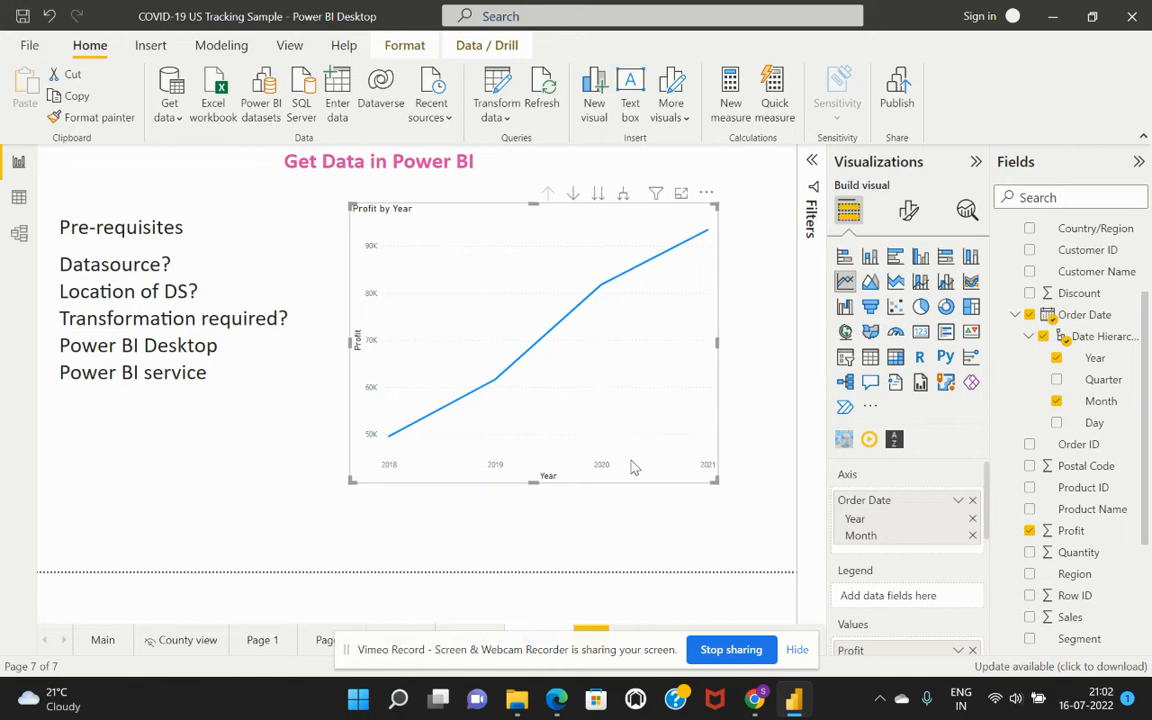
pyautogui.click(972, 522)
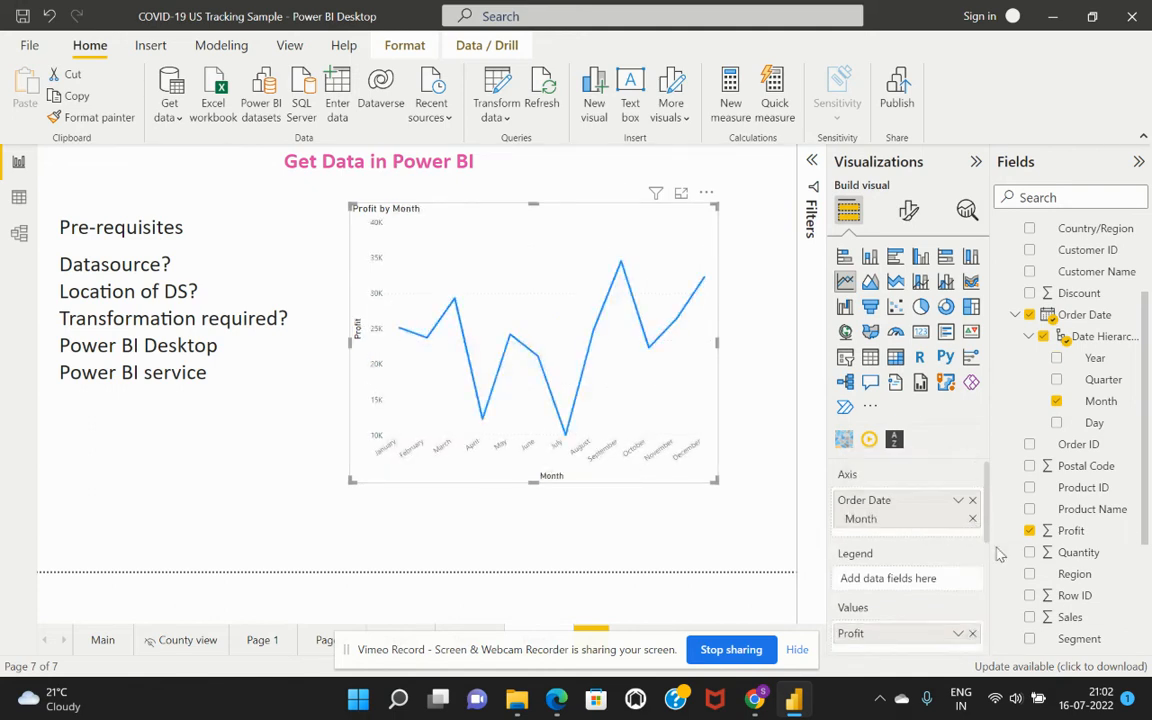
pyautogui.moveTo(1095, 358); pyautogui.dragTo(962, 570)
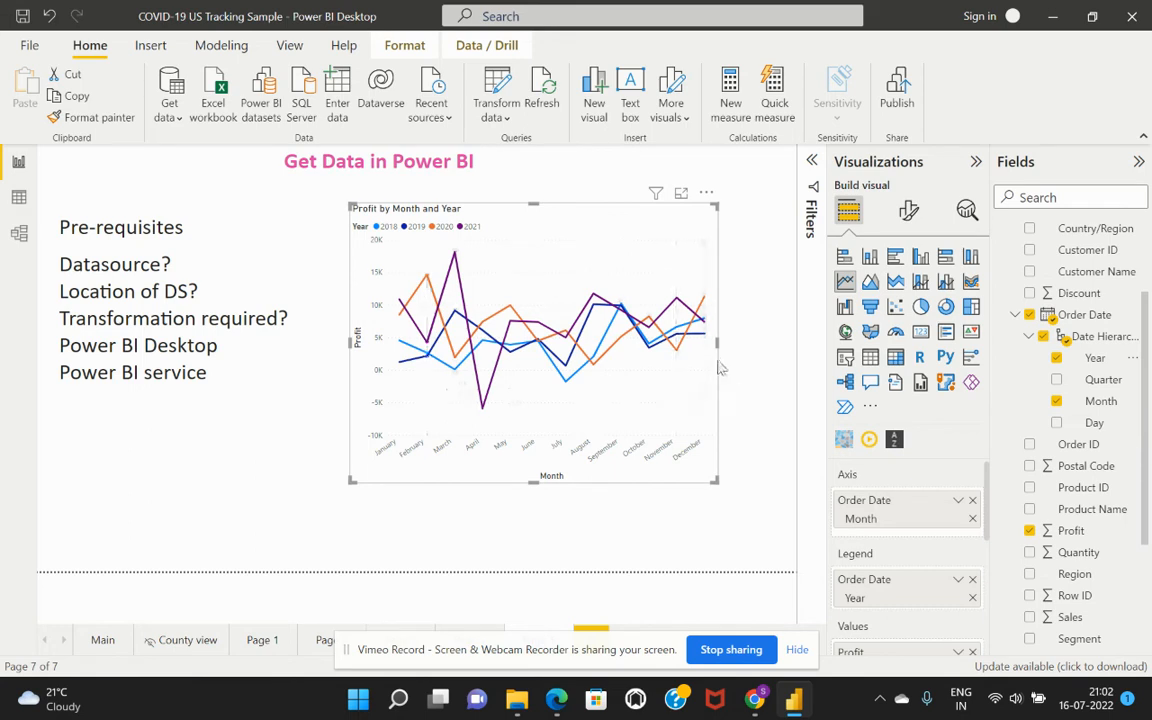
# Enlarge the line chart to fill the space between the prerequisites text and the page's right and lower edges.
pyautogui.moveTo(717, 343); pyautogui.dragTo(797, 345)
pyautogui.moveTo(350, 300); pyautogui.dragTo(302, 345)
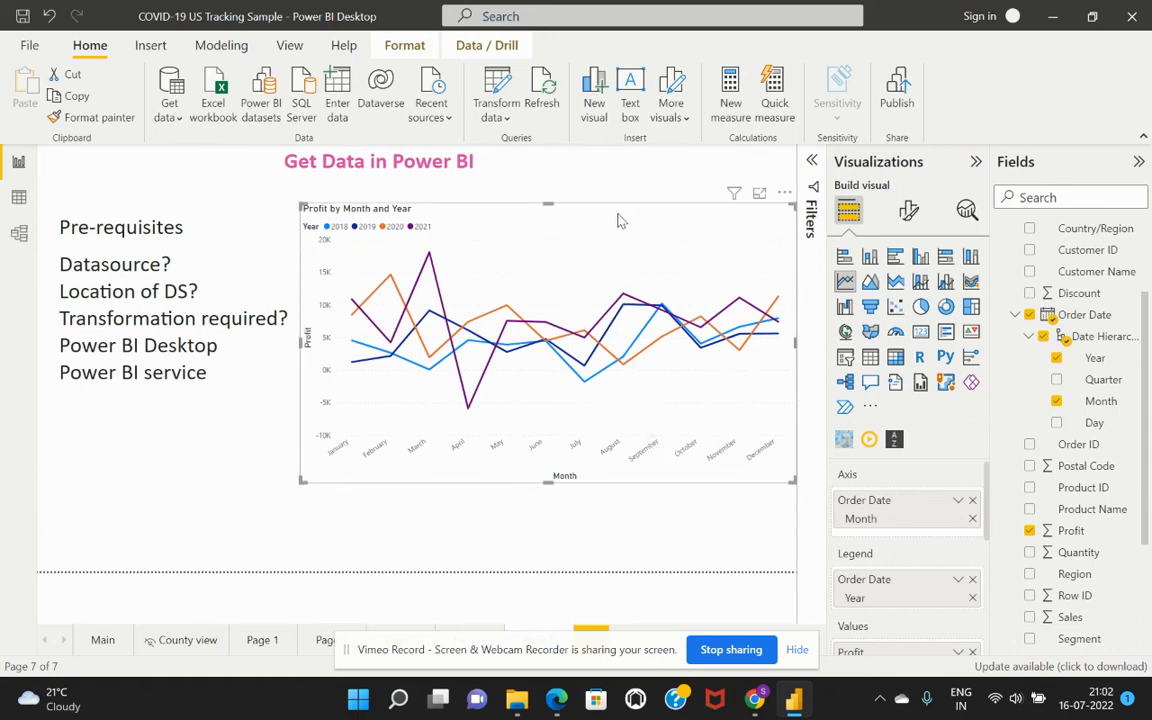
pyautogui.moveTo(563, 198); pyautogui.dragTo(552, 198)
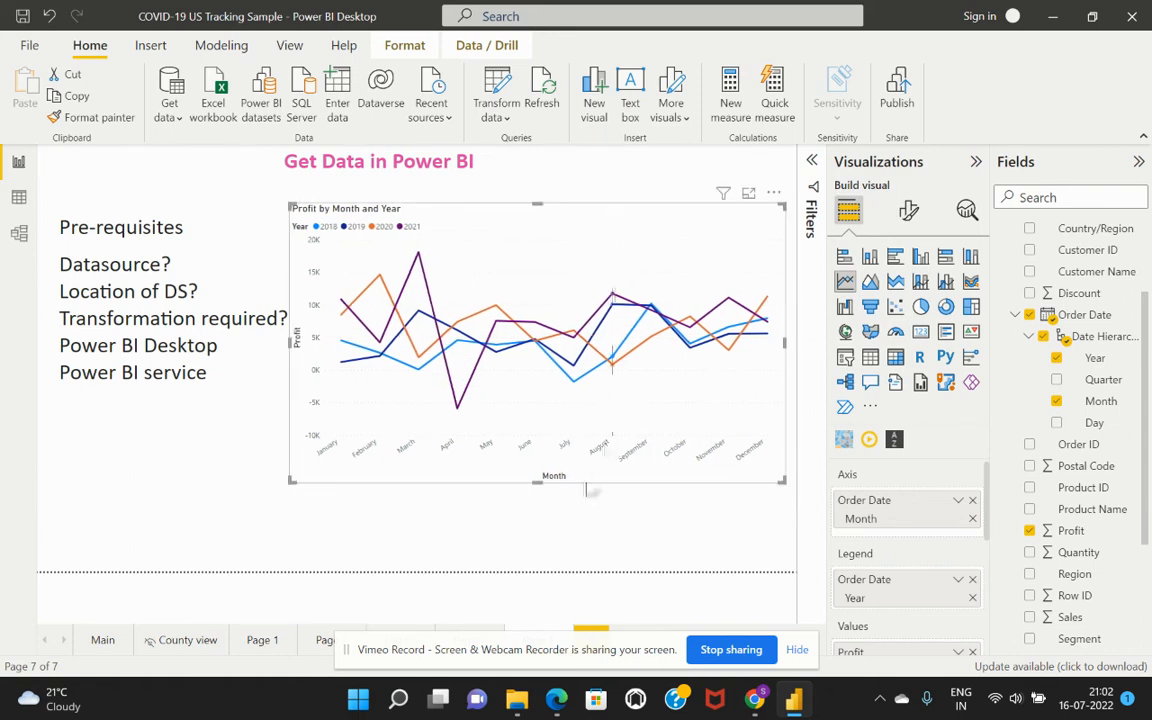
pyautogui.moveTo(537, 482); pyautogui.dragTo(539, 561)
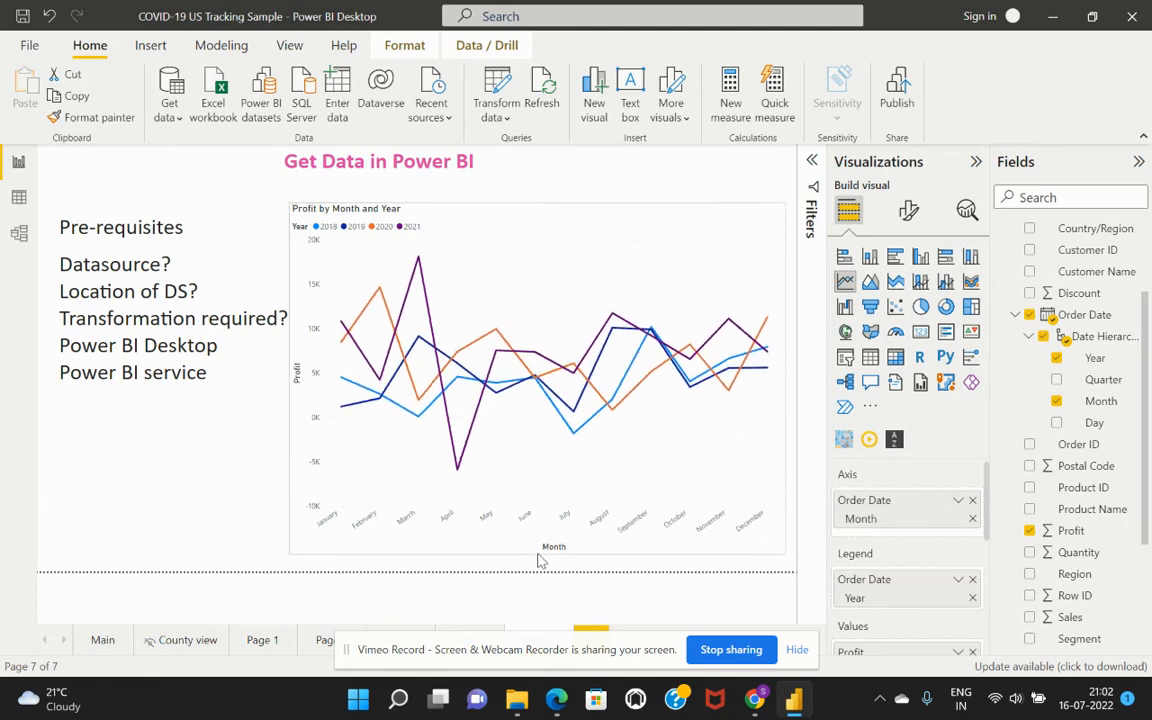
# Add a Year slicer, reduce its height and place it above the right part of the line chart.
pyautogui.click(672, 181)
pyautogui.click(845, 357)
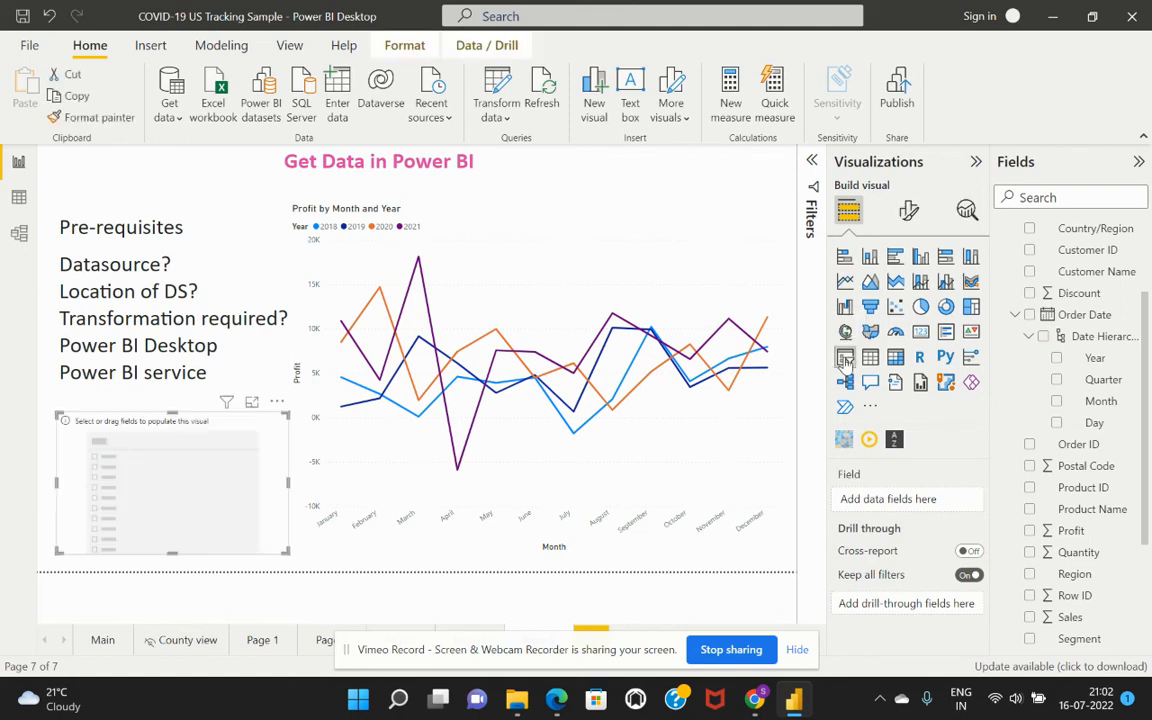
pyautogui.click(1056, 360)
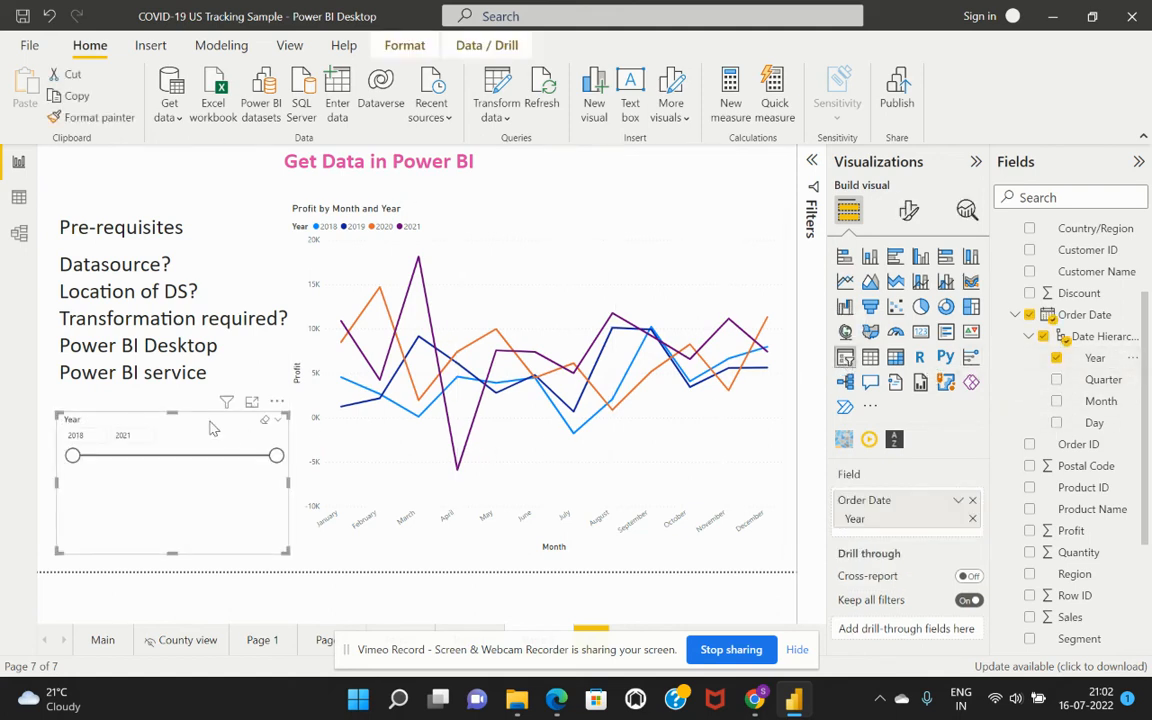
pyautogui.moveTo(172, 552); pyautogui.dragTo(181, 473)
pyautogui.moveTo(180, 429); pyautogui.dragTo(676, 181)
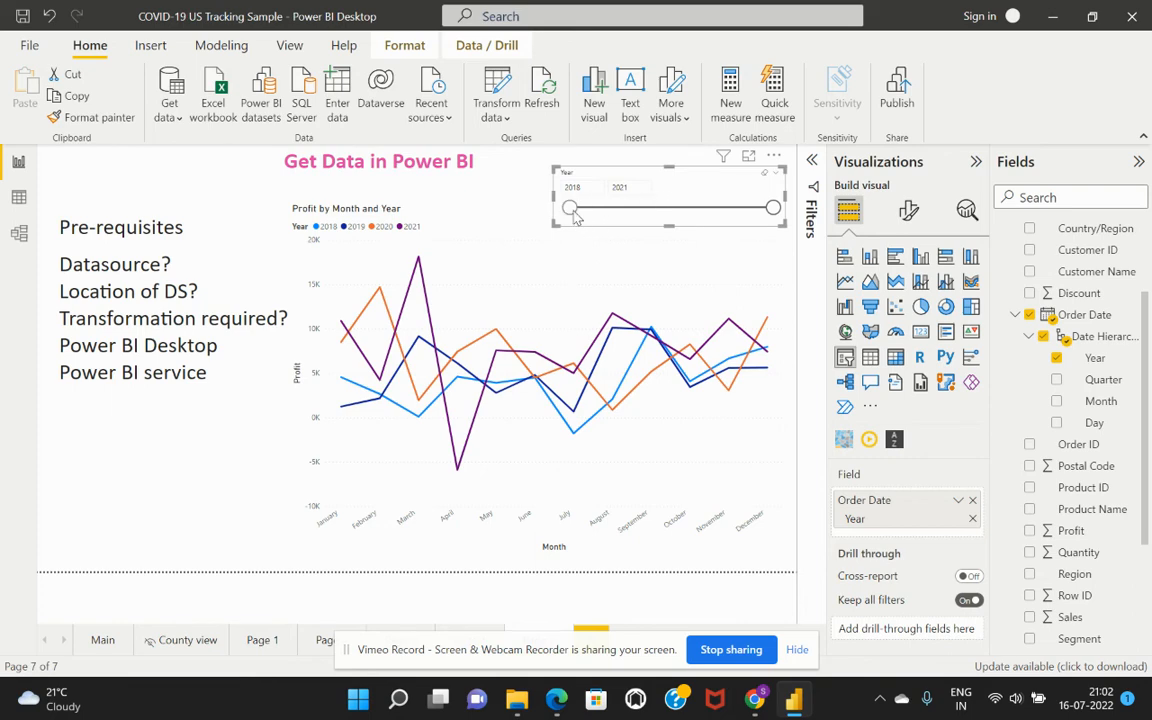
# Set the Year slicer range to 2020–2021 and inspect the March profit values on the line chart.
pyautogui.moveTo(569, 208); pyautogui.dragTo(685, 218)
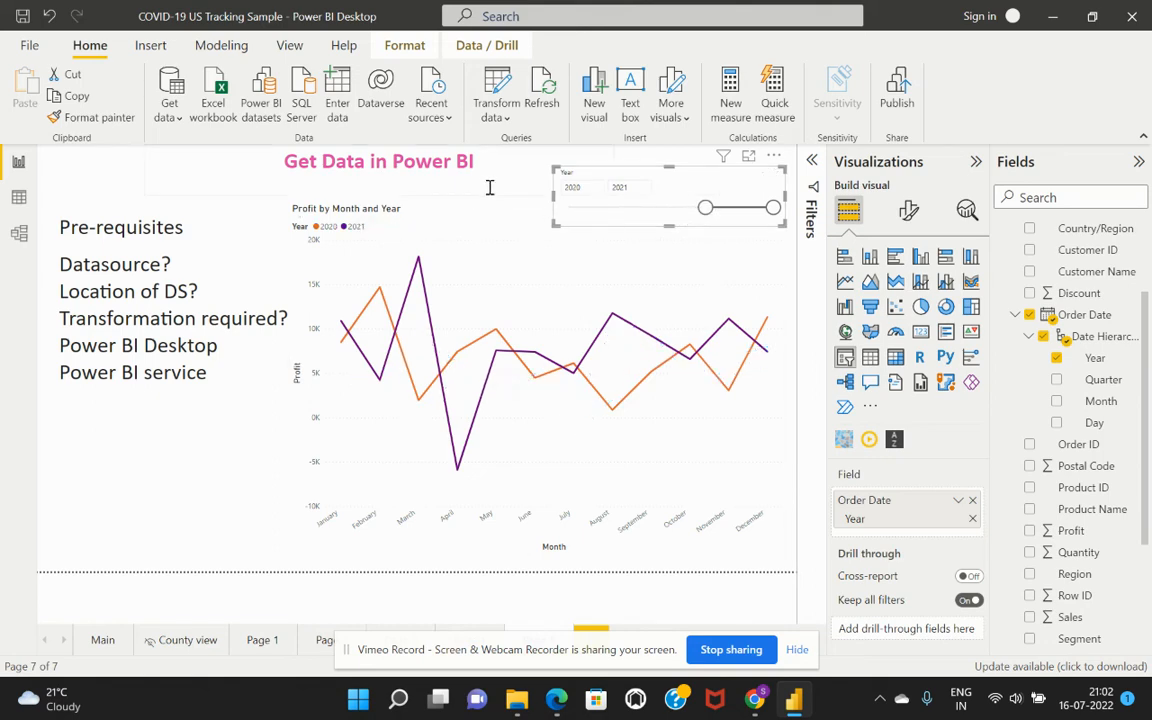
pyautogui.click(181, 449)
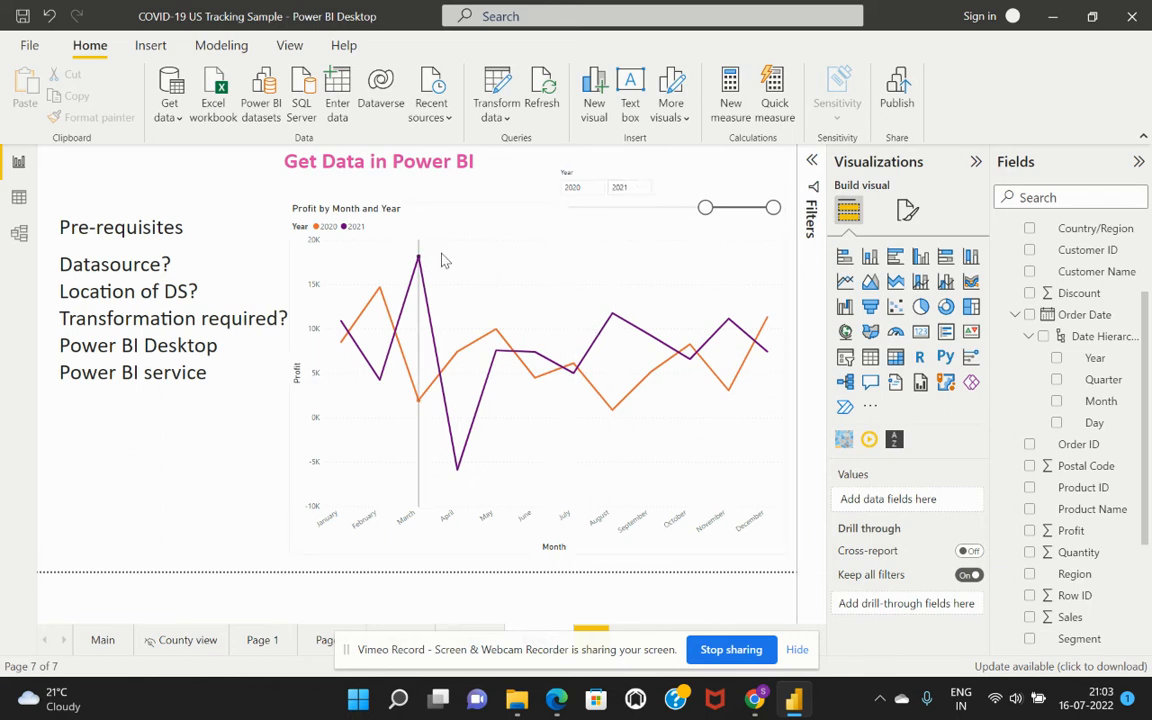
pyautogui.moveTo(761, 452)
pyautogui.moveTo(421, 262)
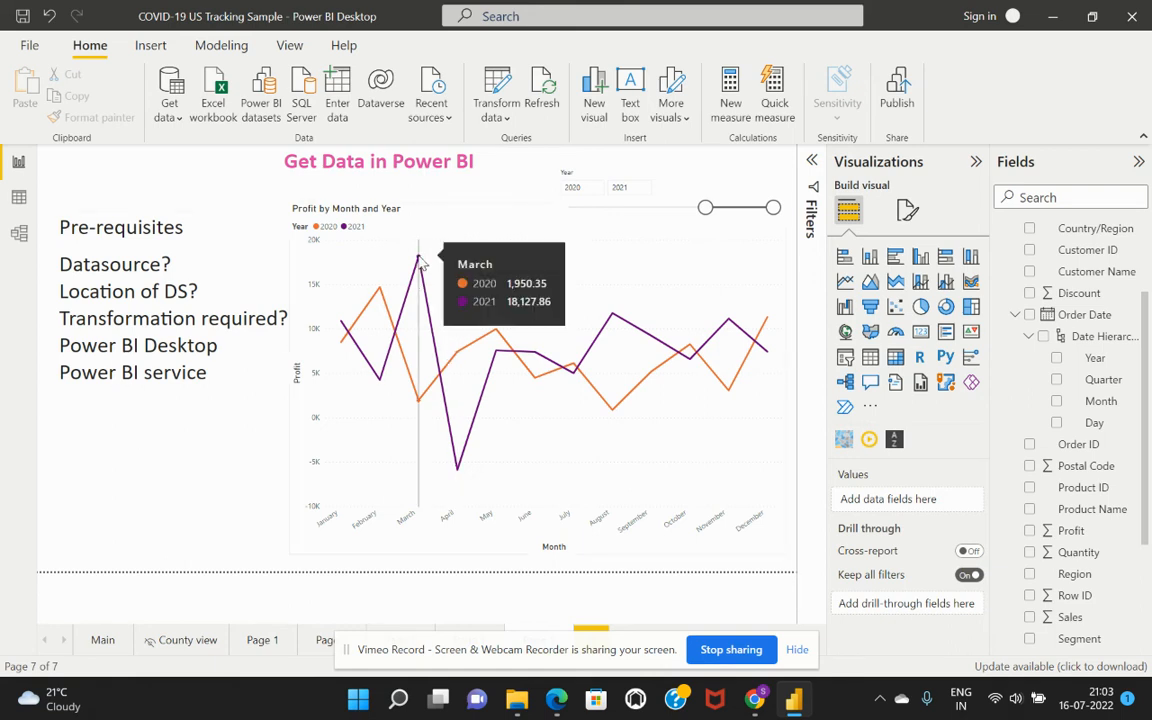